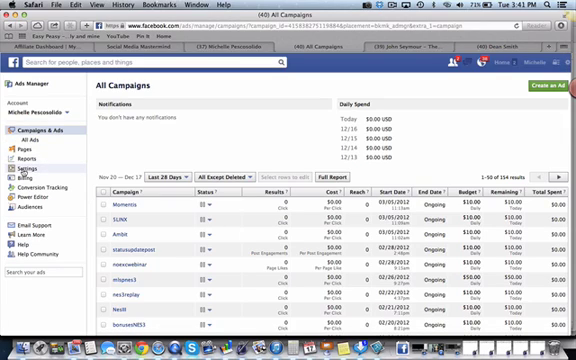
- Confirm the account password from Settings to load the Ad Account Settings page
{"action": "left_click", "coordinate": [26, 168]}
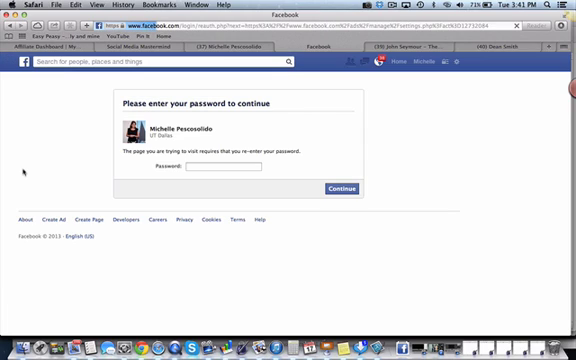
{"action": "left_click", "coordinate": [247, 166]}
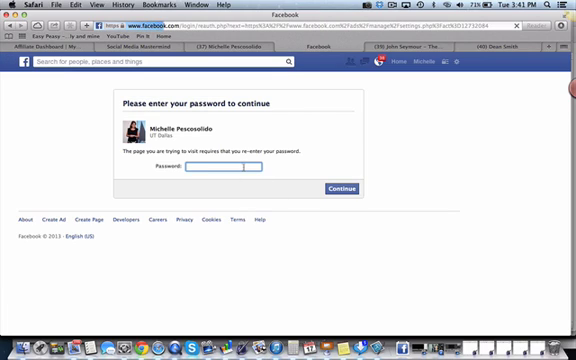
{"action": "type", "text": "•••"}
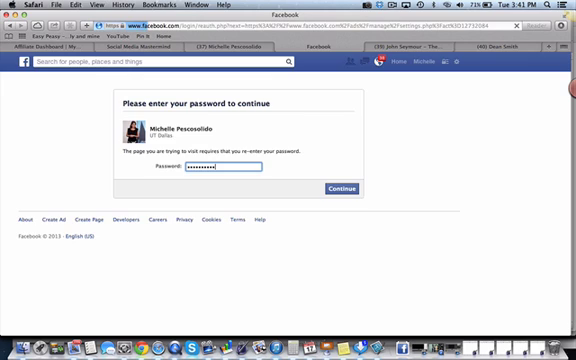
{"action": "left_click", "coordinate": [340, 189]}
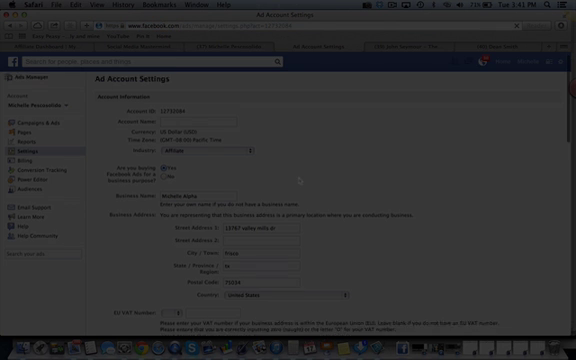
{"action": "scroll", "coordinate": [310, 188], "scroll_direction": "down", "scroll_amount": 3}
{"action": "scroll", "coordinate": [310, 188], "scroll_direction": "down", "scroll_amount": 3}
{"action": "scroll", "coordinate": [300, 181], "scroll_direction": "down", "scroll_amount": 2}
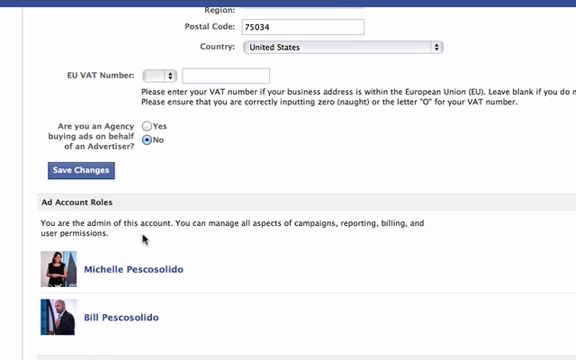
{"action": "scroll", "coordinate": [110, 185], "scroll_direction": "down", "scroll_amount": 1}
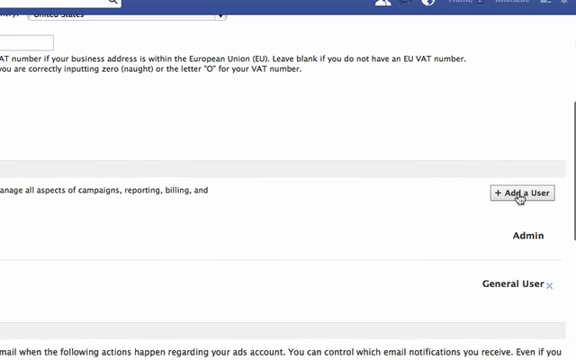
{"action": "left_click", "coordinate": [519, 194]}
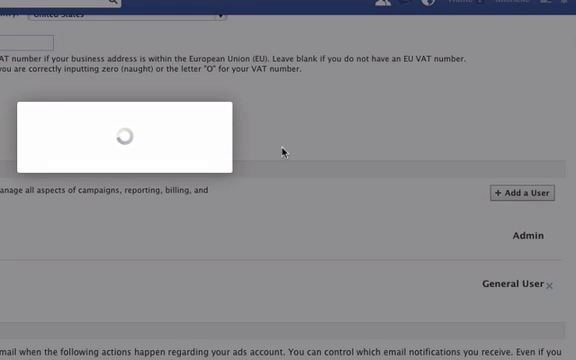
{"action": "type", "text": "me"}
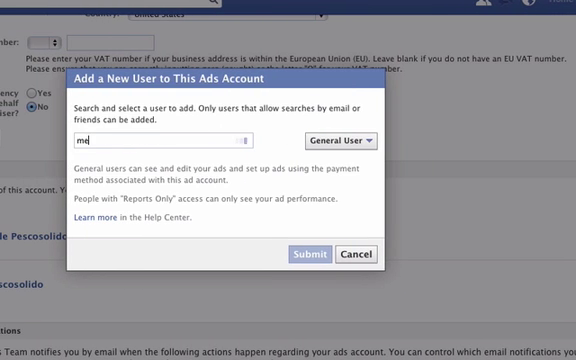
{"action": "type", "text": "gan "}
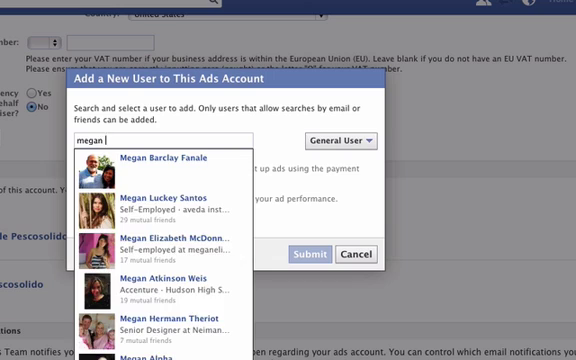
{"action": "type", "text": "alpha"}
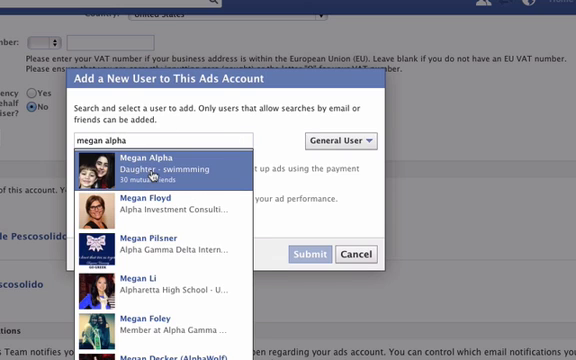
{"action": "left_click", "coordinate": [153, 172]}
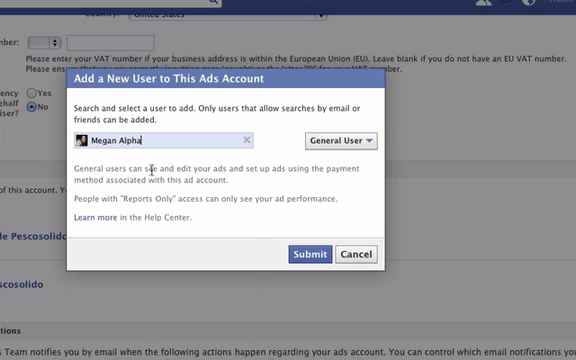
{"action": "left_click", "coordinate": [370, 141]}
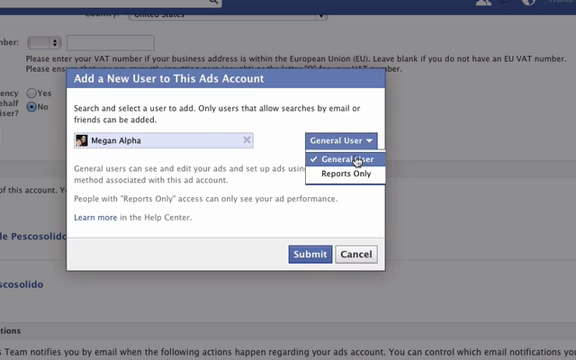
{"action": "left_click", "coordinate": [317, 190]}
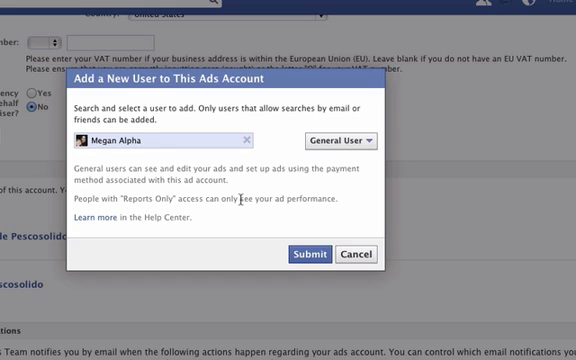
- Change Megan Alpha's access level from General User to Reports Only
{"action": "left_click", "coordinate": [363, 142]}
{"action": "left_click", "coordinate": [348, 173]}
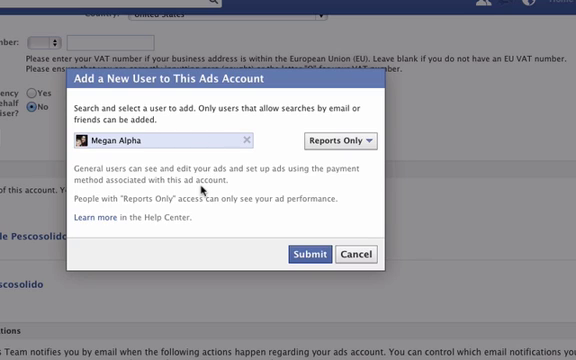
{"action": "left_click", "coordinate": [354, 142]}
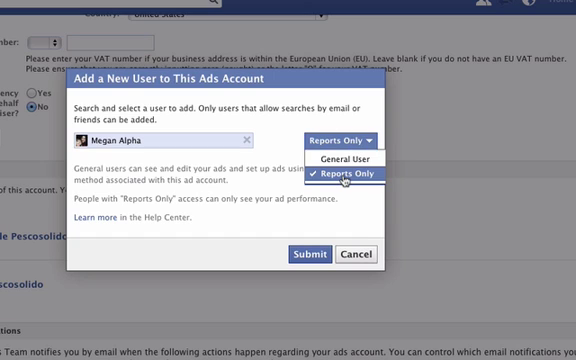
{"action": "left_click", "coordinate": [297, 158]}
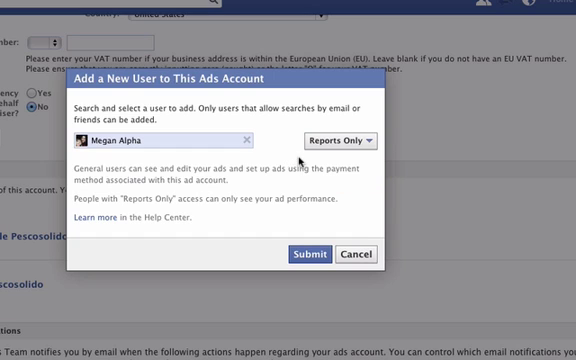
{"action": "left_click", "coordinate": [309, 254]}
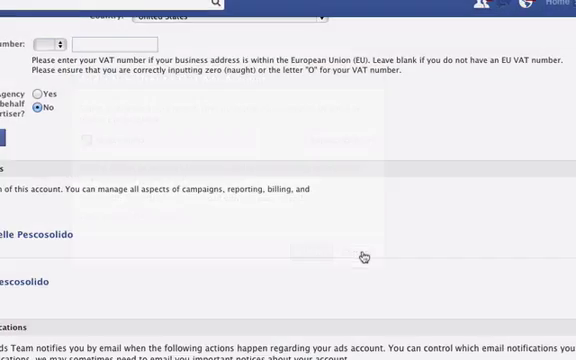